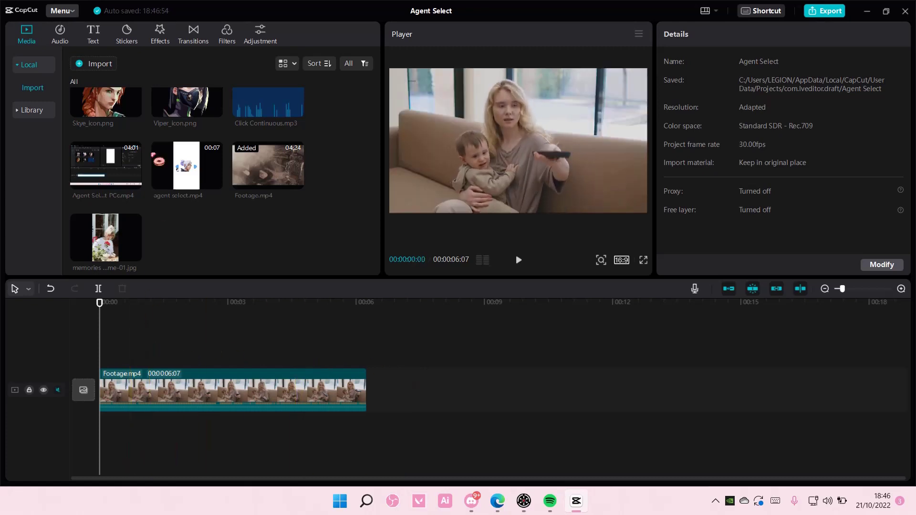
# Step: Add the Blurry Focus effect and shorten it to cover about half the footage
pyautogui.click(160, 32)
pyautogui.scroll(2, 165, 92)
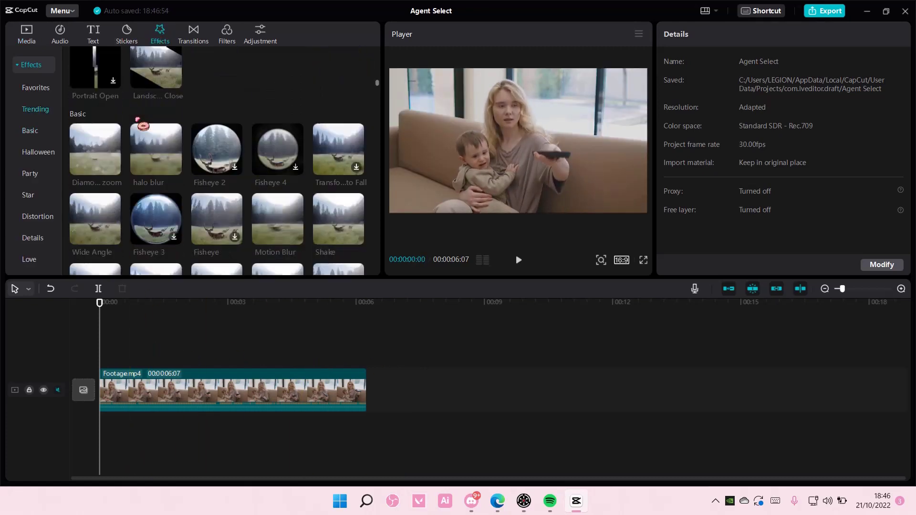
pyautogui.scroll(-1, 138, 122)
pyautogui.scroll(-1, 149, 150)
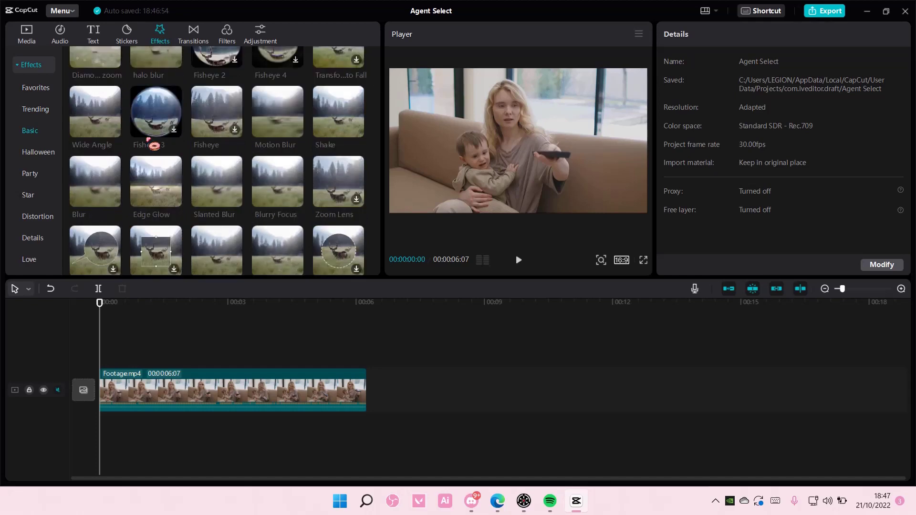
pyautogui.moveTo(278, 181)
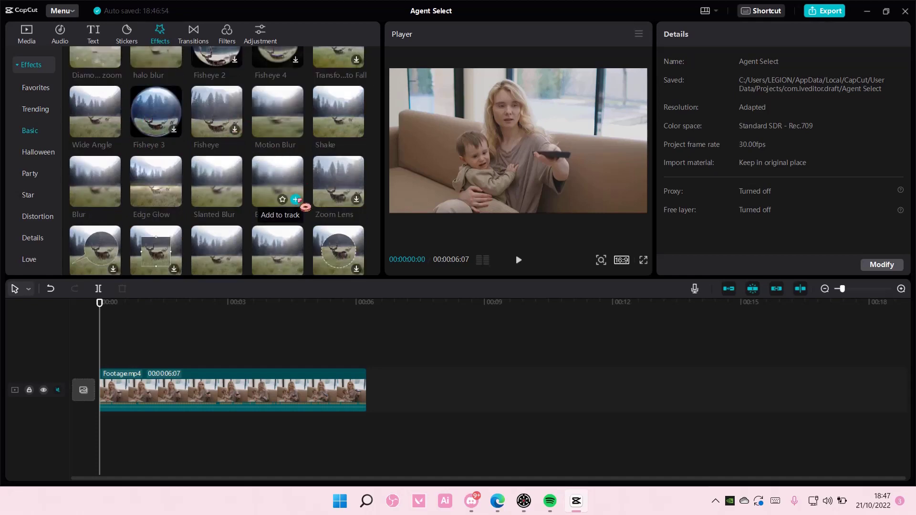
pyautogui.scroll(-2, 306, 206)
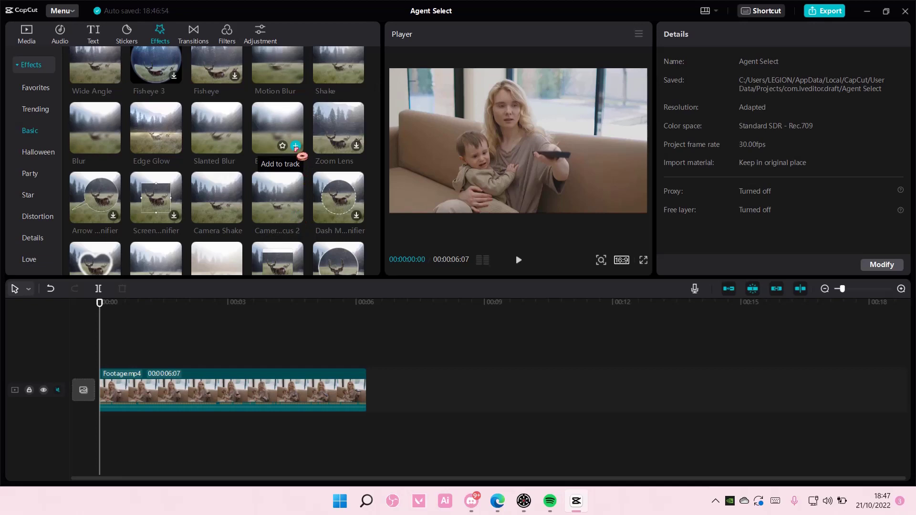
pyautogui.click(297, 146)
pyautogui.moveTo(230, 357); pyautogui.dragTo(233, 358)
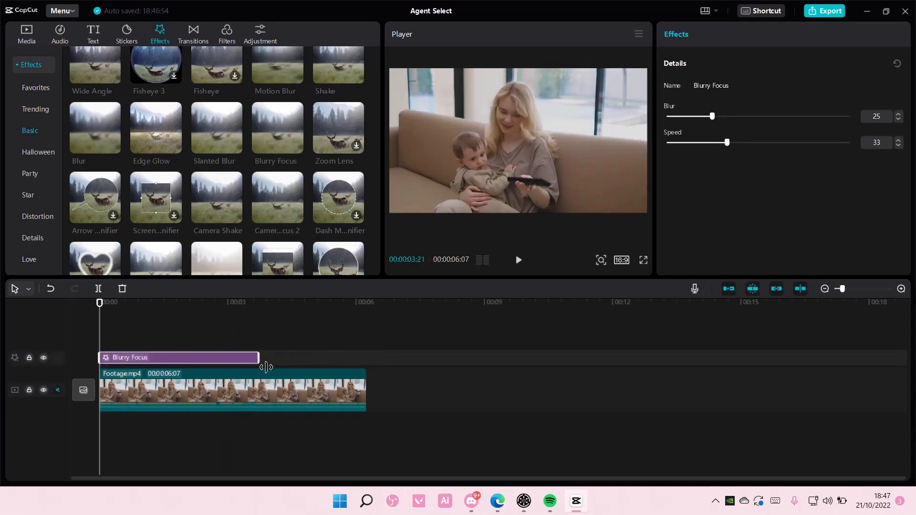
# Step: Lengthen the Blurry Focus clip slightly and raise its blur strength to 48
pyautogui.moveTo(233, 358)
pyautogui.mouseDown()
pyautogui.moveTo(278, 370)
pyautogui.moveTo(237, 357)
pyautogui.mouseUp()
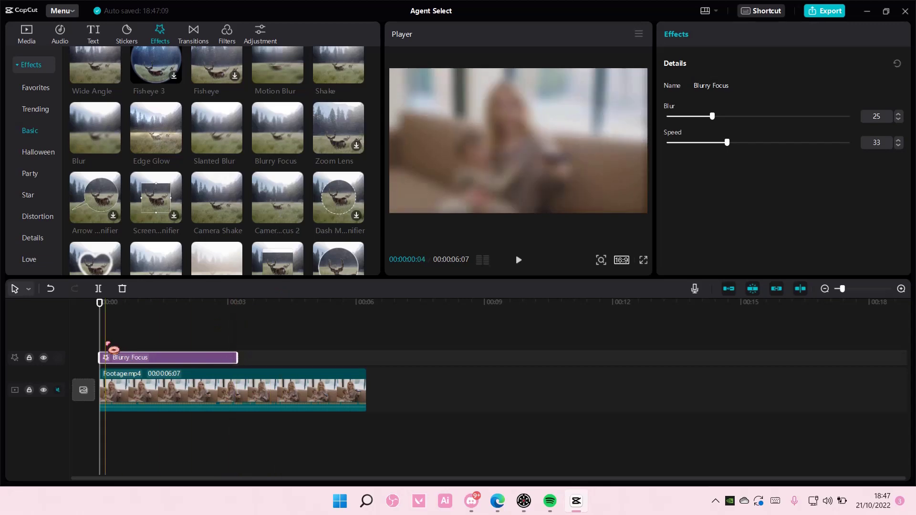
pyautogui.moveTo(712, 116)
pyautogui.mouseDown()
pyautogui.moveTo(744, 117)
pyautogui.moveTo(754, 133)
pyautogui.moveTo(742, 134)
pyautogui.mouseUp()
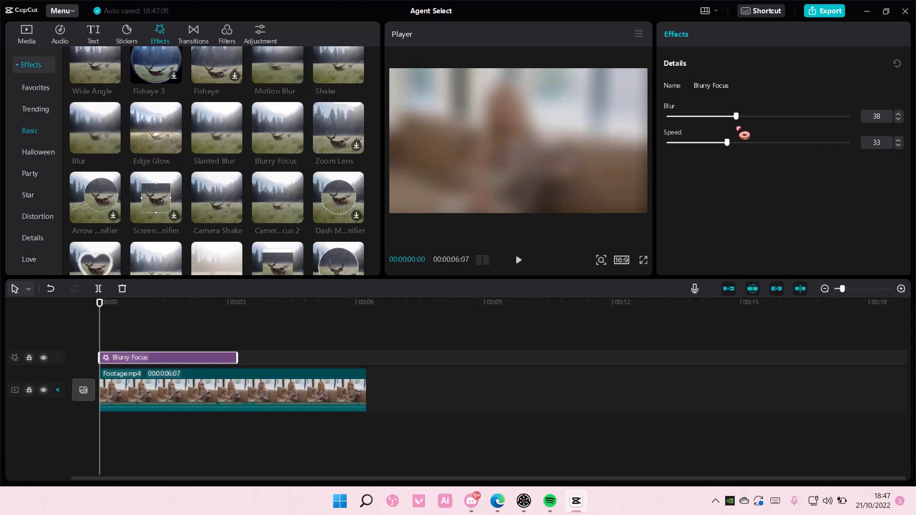
pyautogui.moveTo(748, 133); pyautogui.dragTo(752, 128)
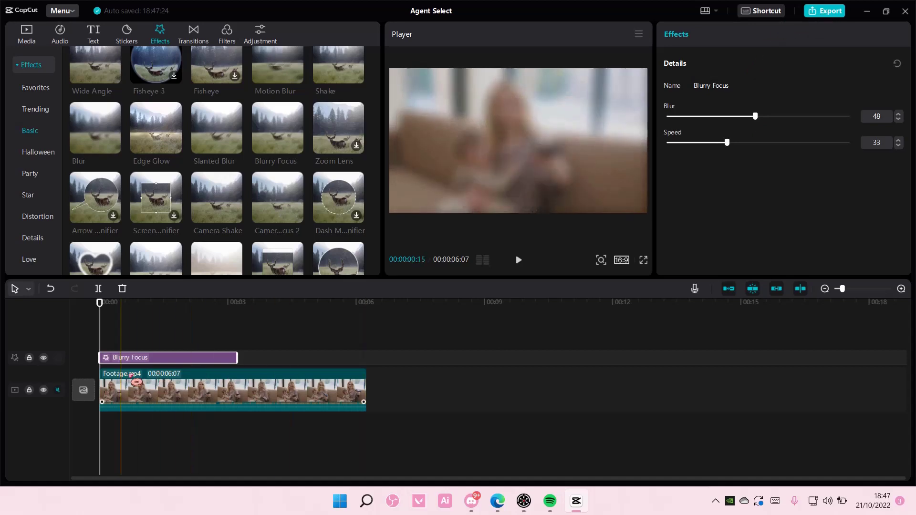
# Step: Export the blurred footage as 'blurry focussss' in 4K mp4
pyautogui.click(826, 11)
pyautogui.moveTo(613, 133); pyautogui.dragTo(431, 126)
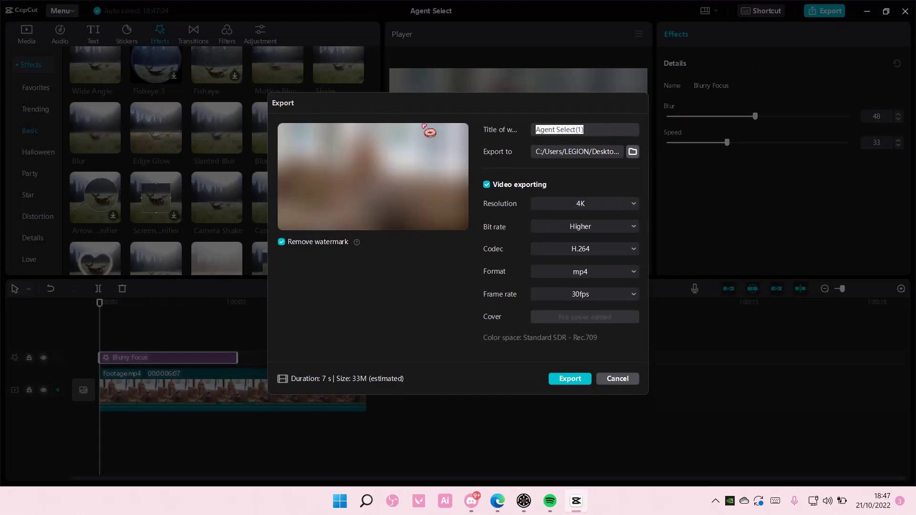
pyautogui.write('blurry focussss')
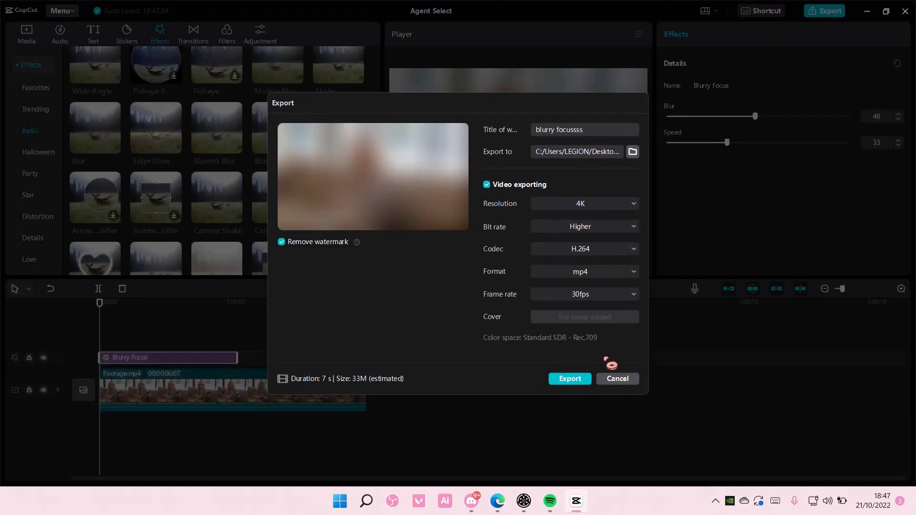
pyautogui.click(571, 383)
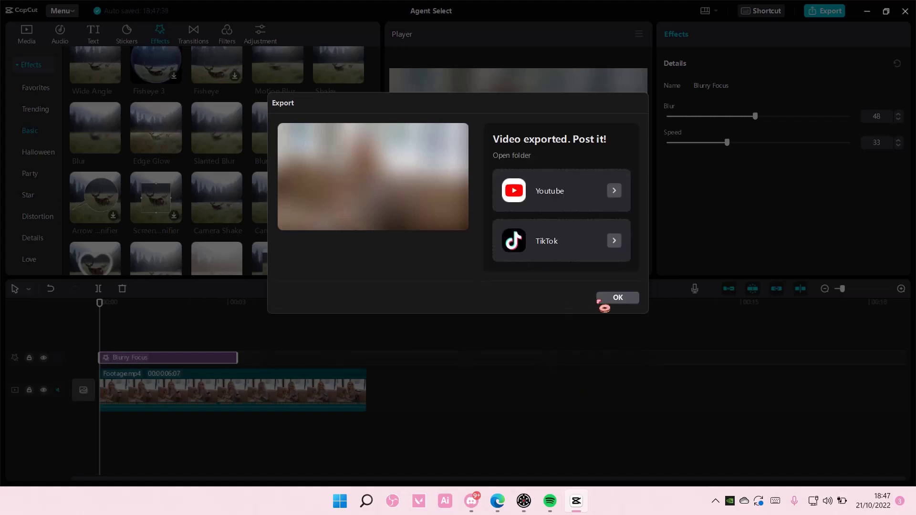
pyautogui.click(599, 301)
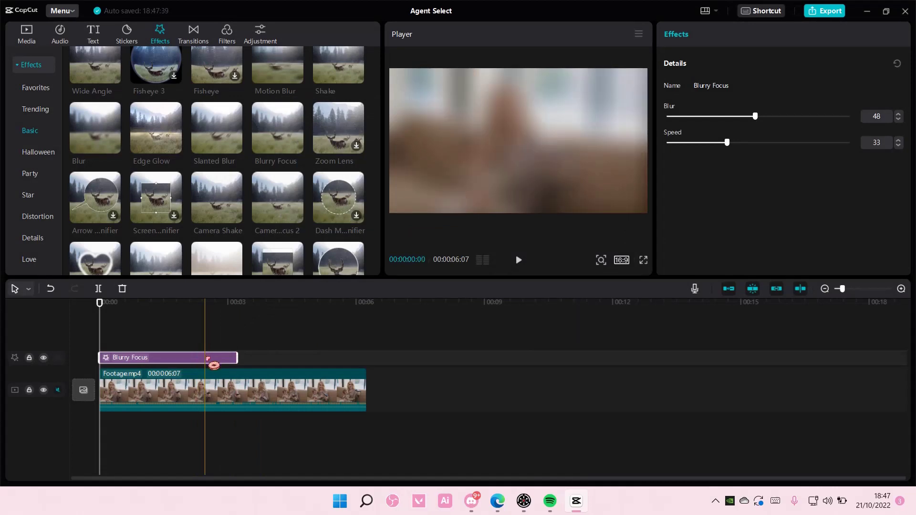
# Step: Delete the Blurry Focus effect clip and import the exported 'blurry focussss' video
pyautogui.press('Delete')
pyautogui.click(36, 39)
pyautogui.click(96, 63)
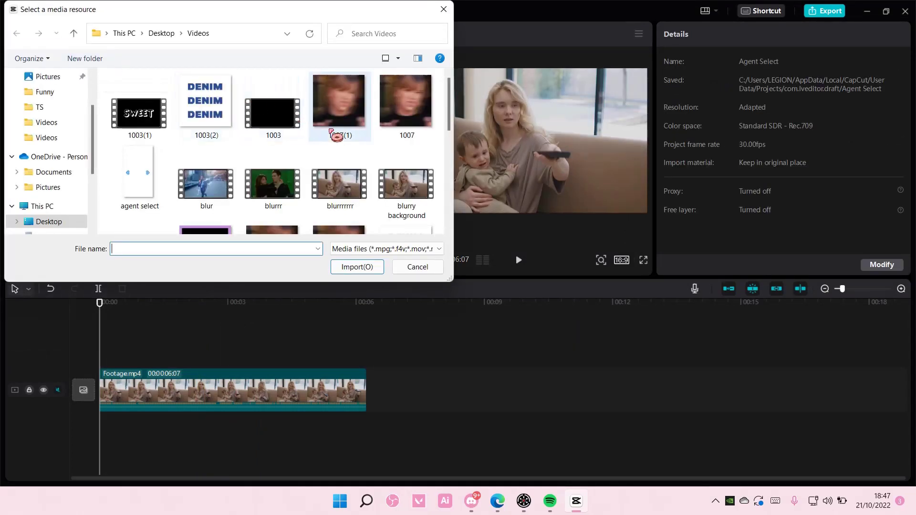
pyautogui.scroll(-1, 258, 135)
pyautogui.doubleClick(140, 188)
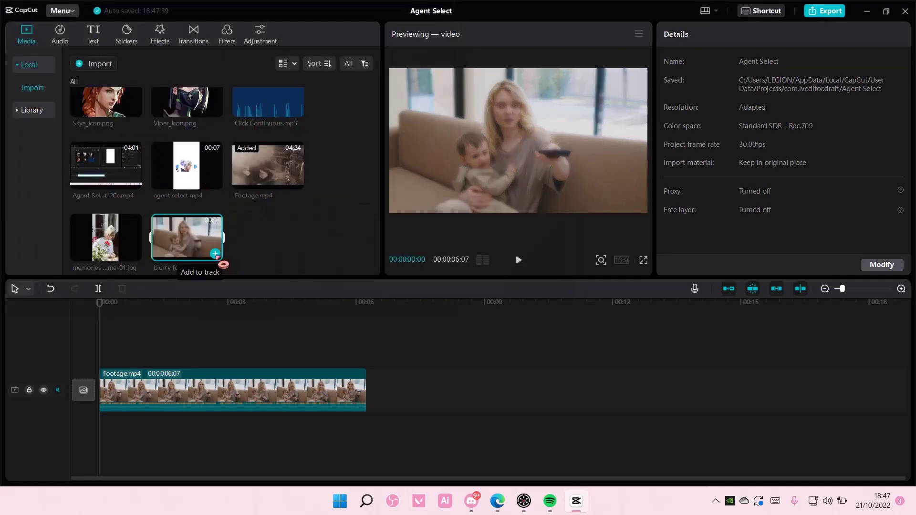
# Step: Add blurry focusss to the timeline and move Footage onto a track above at 00:00
pyautogui.click(216, 254)
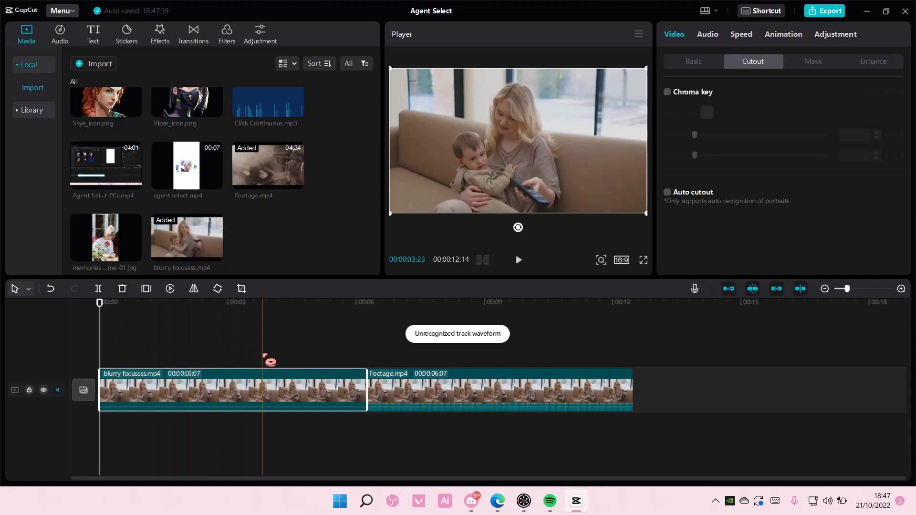
pyautogui.click(453, 404)
pyautogui.moveTo(453, 404); pyautogui.dragTo(173, 350)
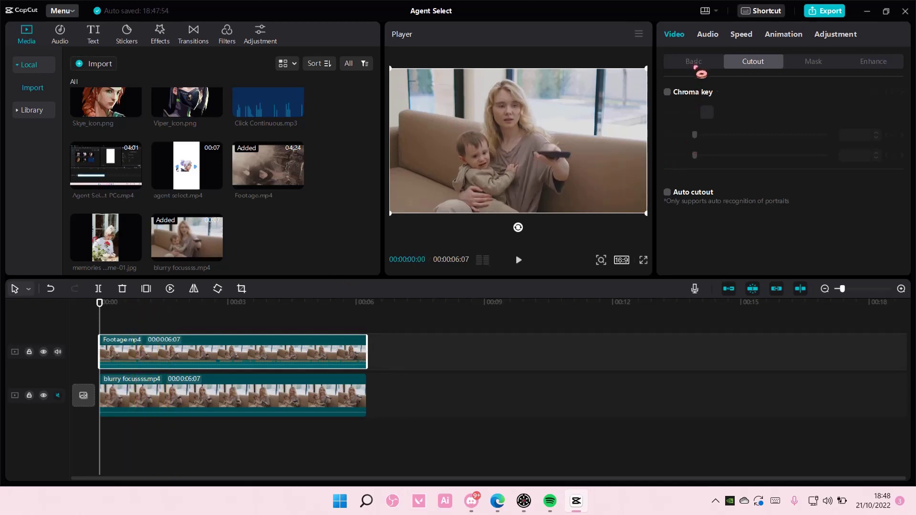
# Step: Turn on Auto cutout for the Footage clip and scrub to preview the result
pyautogui.click(697, 67)
pyautogui.click(746, 65)
pyautogui.click(667, 192)
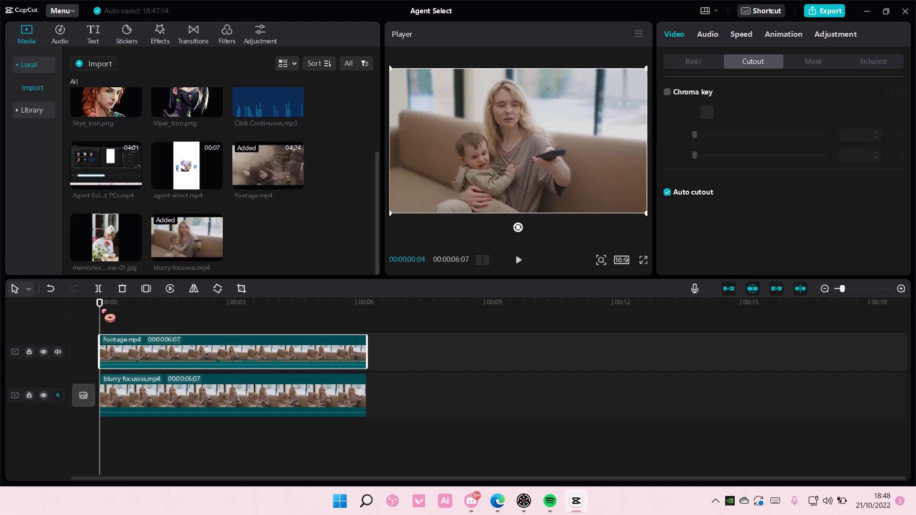
pyautogui.moveTo(106, 310)
pyautogui.mouseDown()
pyautogui.moveTo(163, 321)
pyautogui.moveTo(67, 317)
pyautogui.mouseUp()
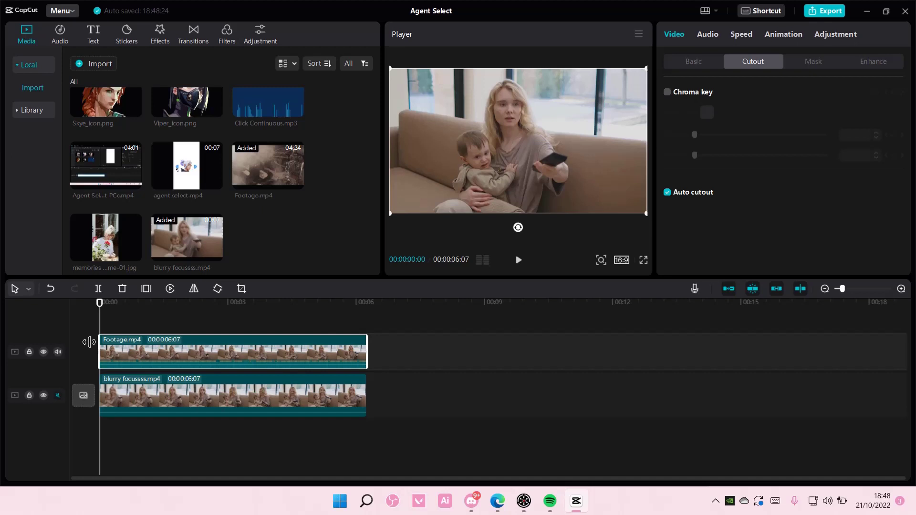
# Step: Mute the upper Footage track and play back the layered video
pyautogui.click(58, 351)
pyautogui.click(518, 261)
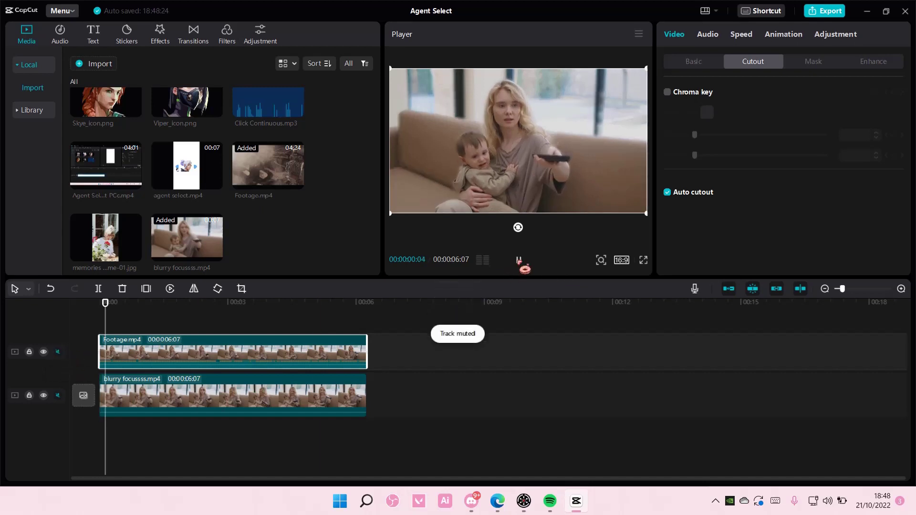